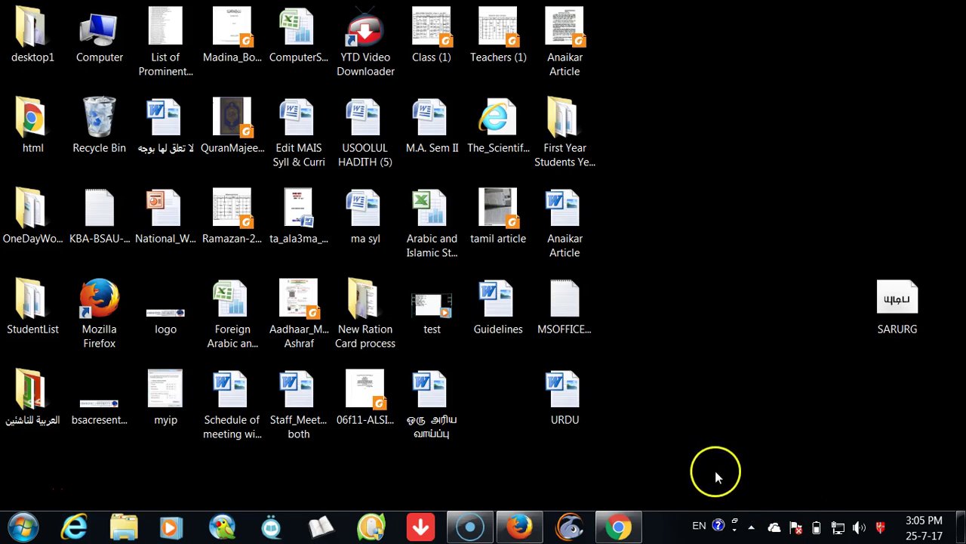
Look through the installed input languages and show the Language bar on the desktop.
left_click(699, 526)
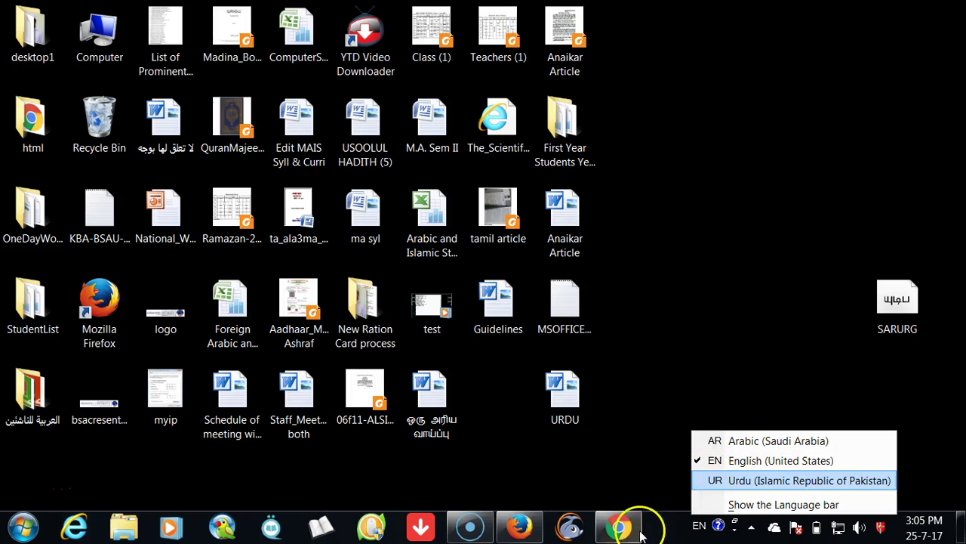
left_click(668, 526)
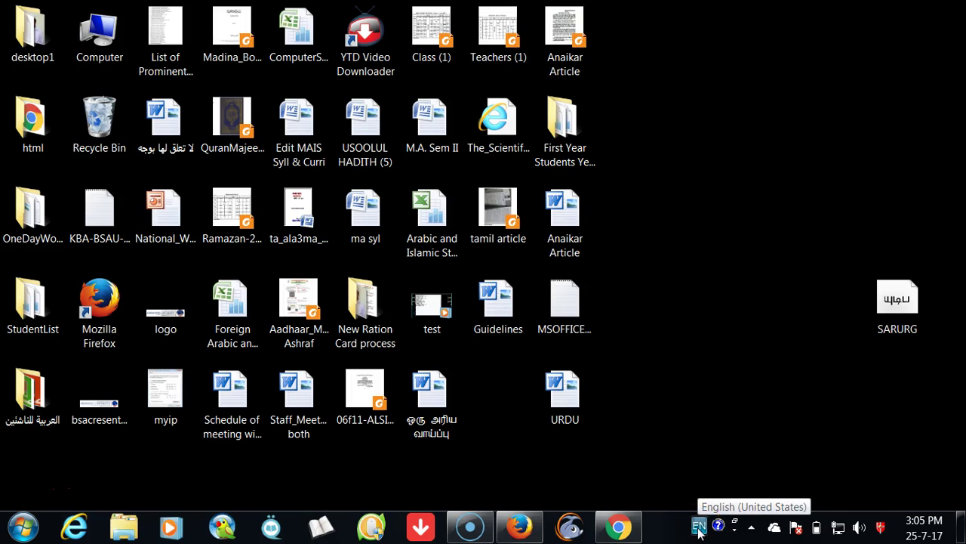
left_click(699, 529)
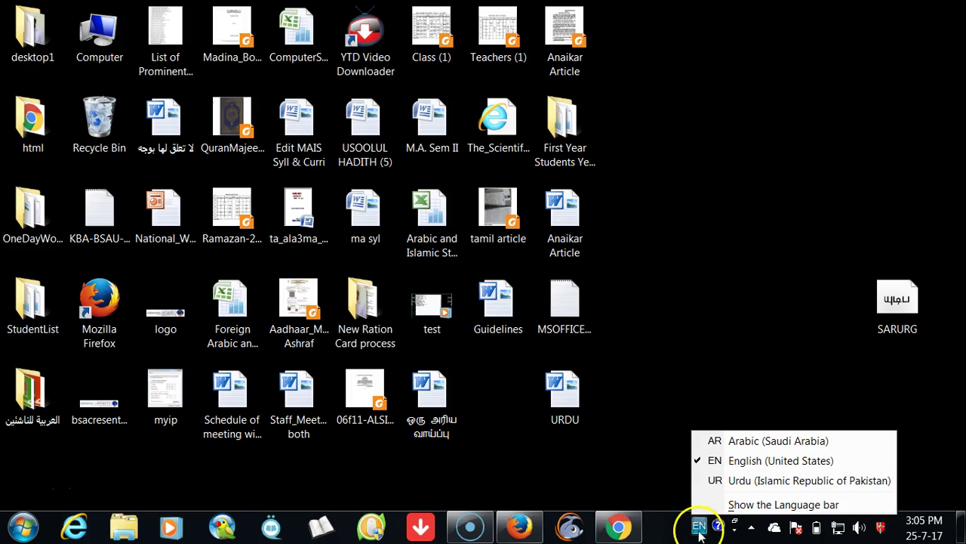
key("Up")
key("Up")
key("Down")
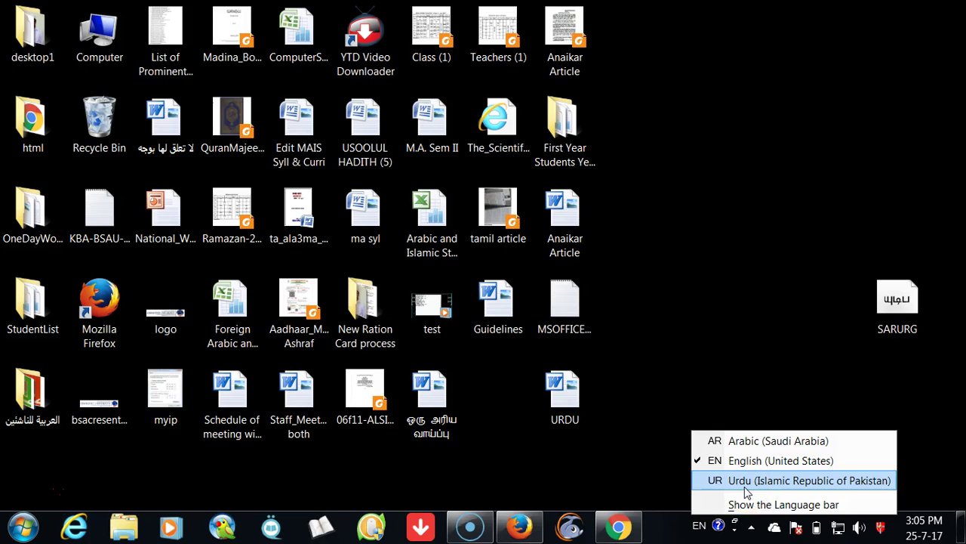
left_click(720, 446)
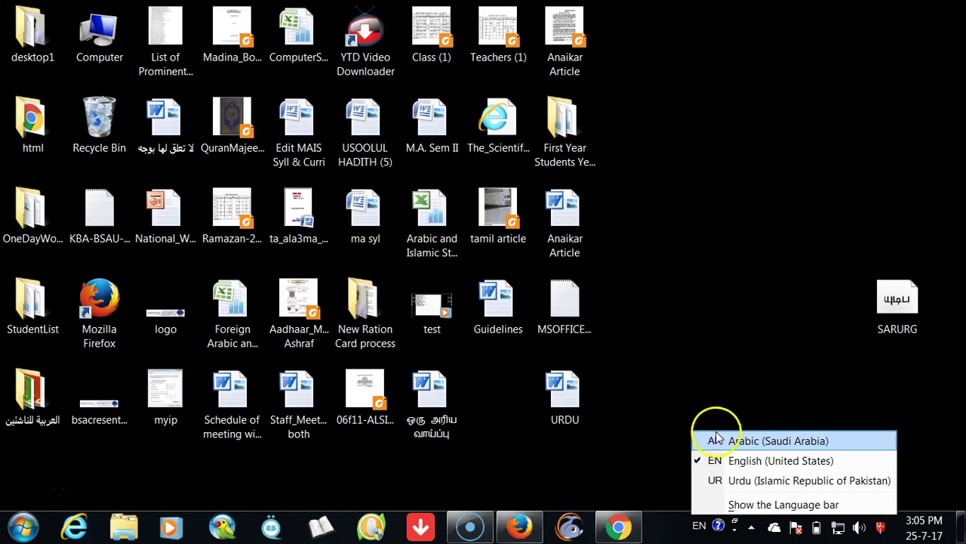
left_click(755, 504)
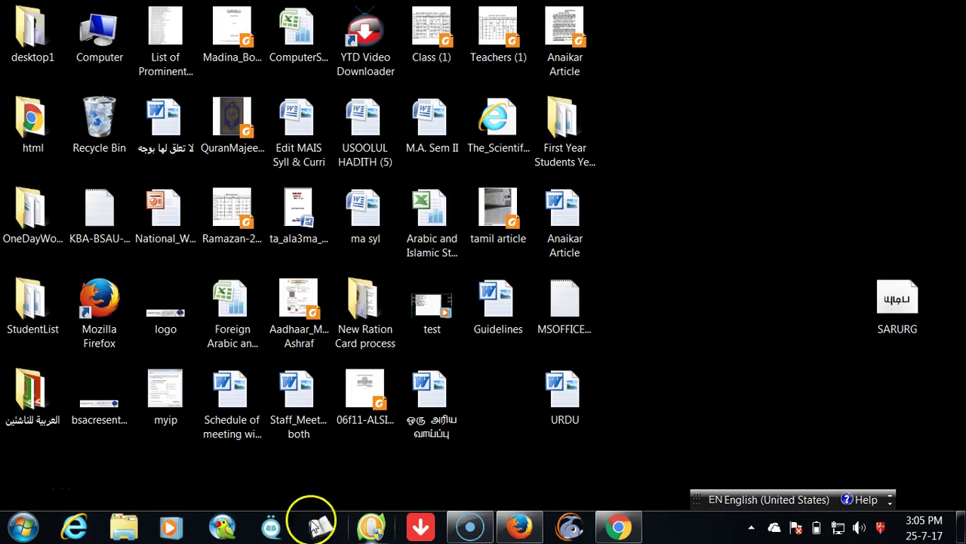
Open Control Panel and display its items as large icons.
left_click(24, 528)
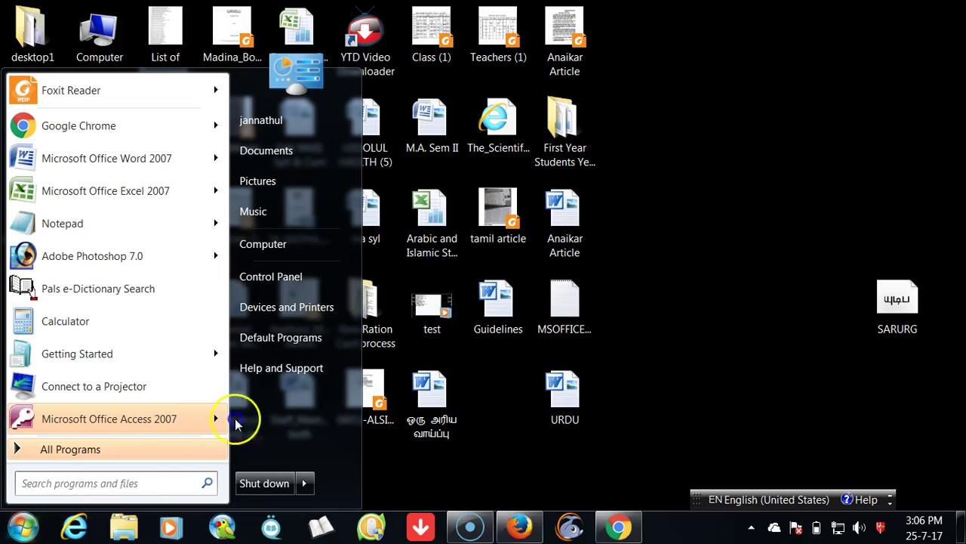
left_click(88, 481)
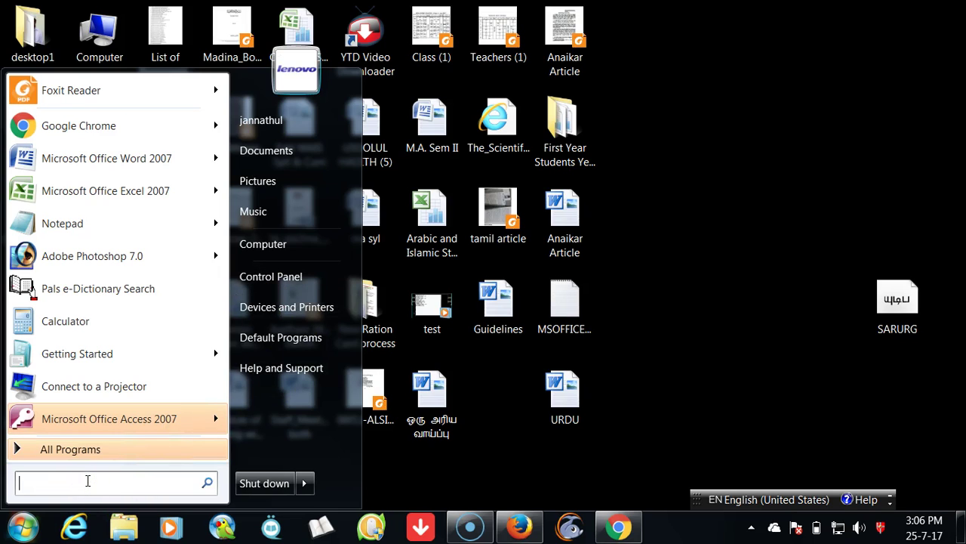
left_click(272, 277)
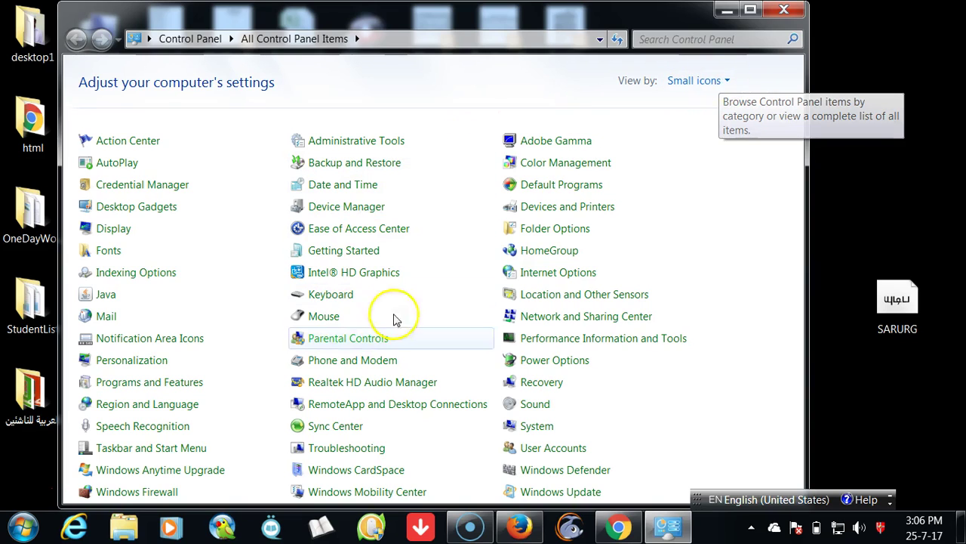
left_click(694, 81)
left_click(702, 125)
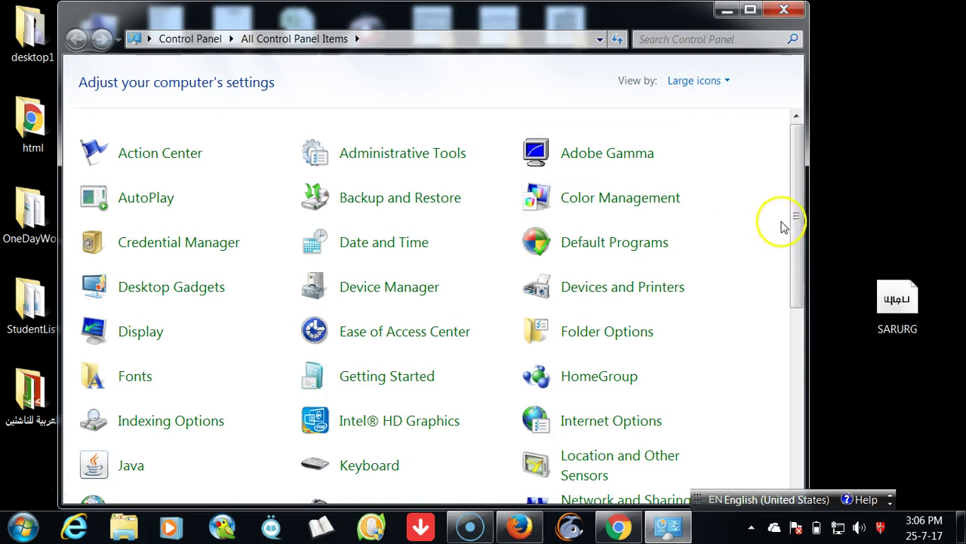
Open the Region and Language settings and bring up the keyboard change dialog.
left_click_drag(798, 216, 789, 361)
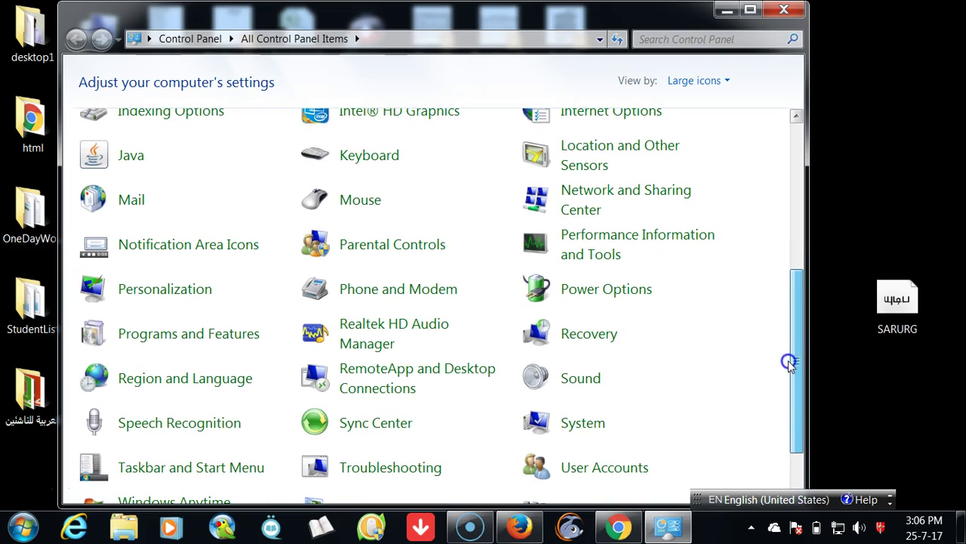
left_click(175, 388)
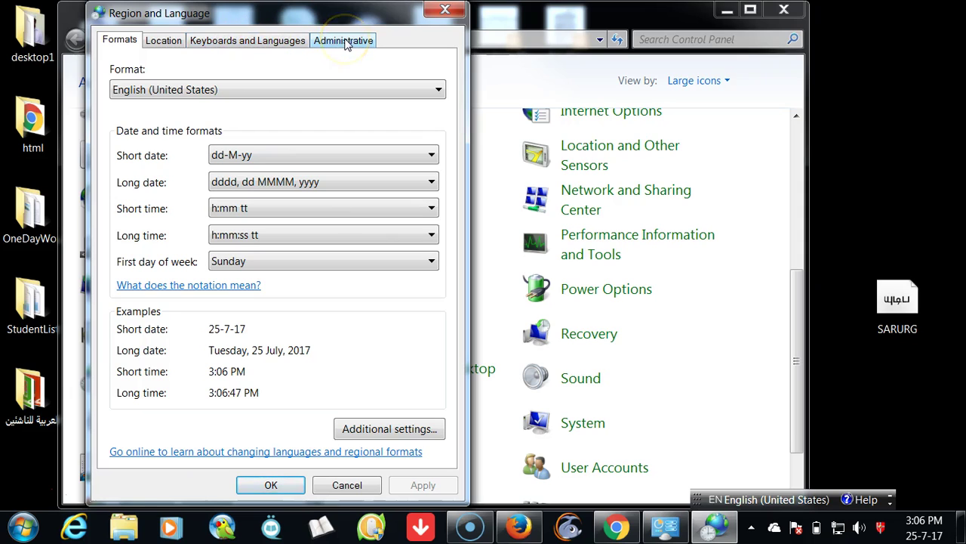
left_click(264, 42)
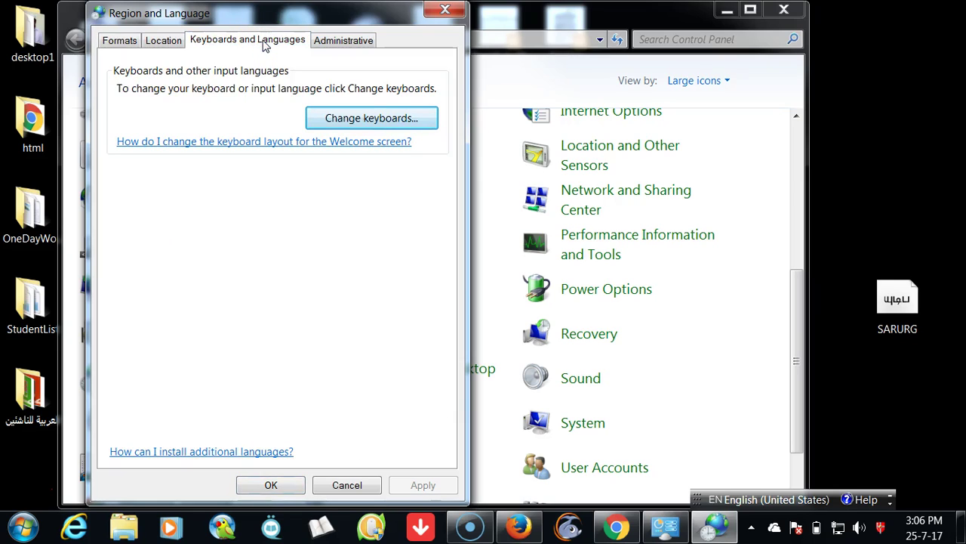
left_click(376, 121)
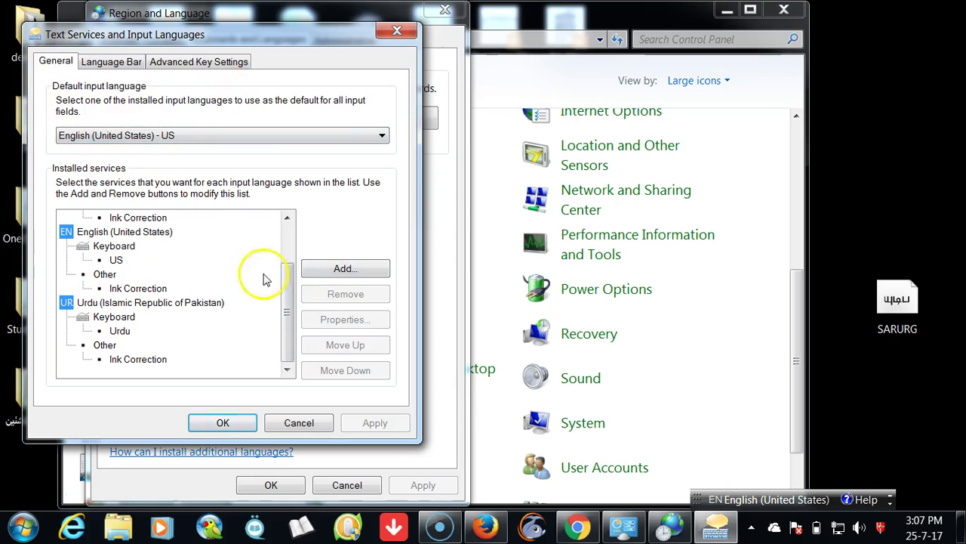
Remove the Arabic (Saudi Arabia) and Urdu (Islamic Republic of Pakistan) input languages, apply the change, and close all settings windows.
left_click_drag(286, 321, 288, 236)
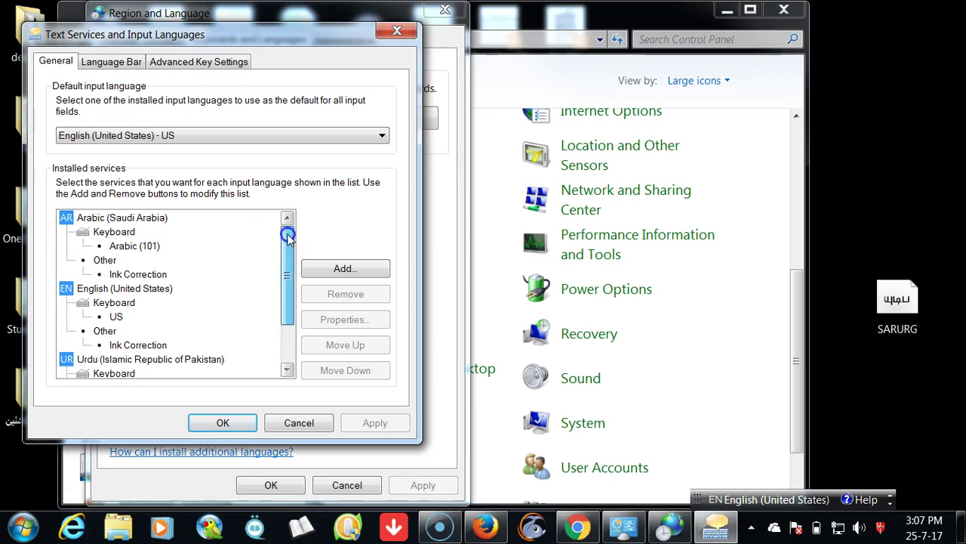
left_click(118, 219)
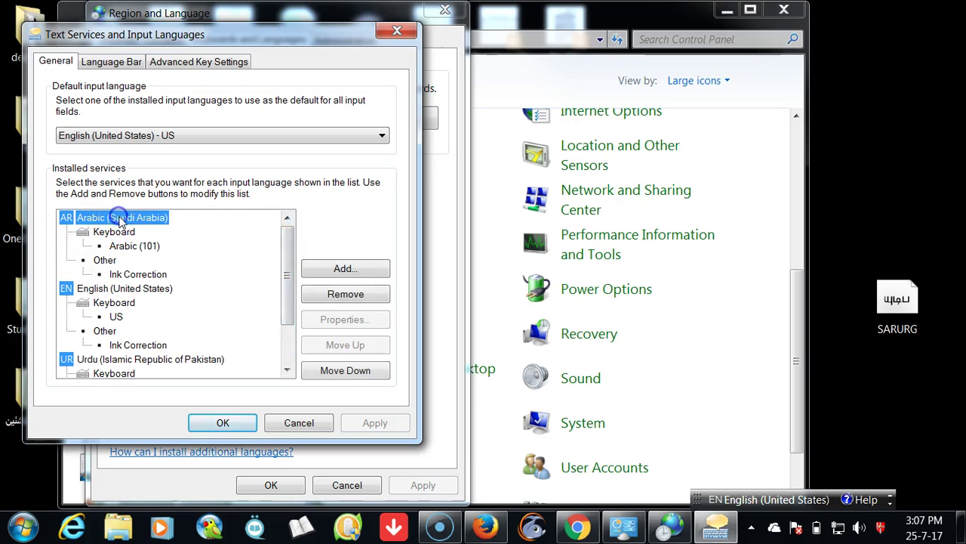
left_click(339, 294)
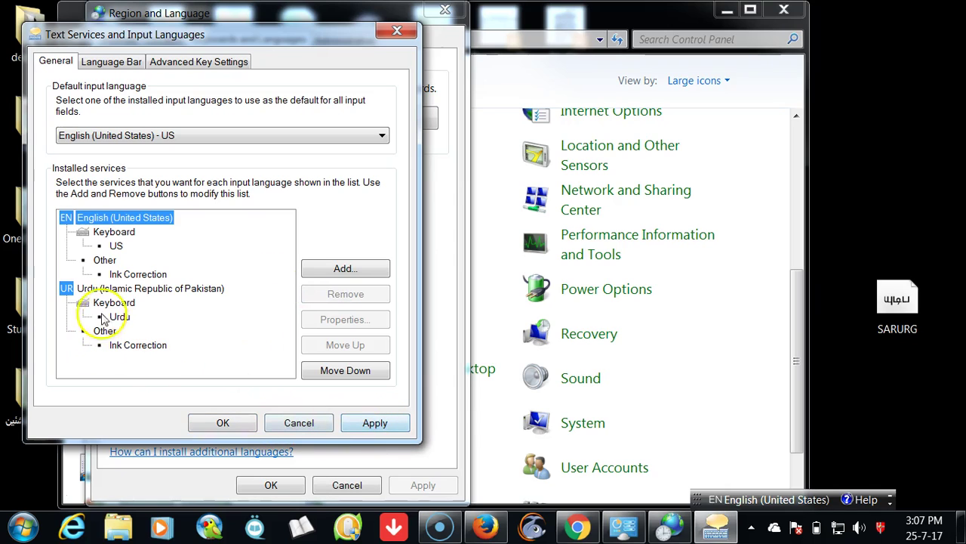
left_click(113, 289)
left_click(333, 295)
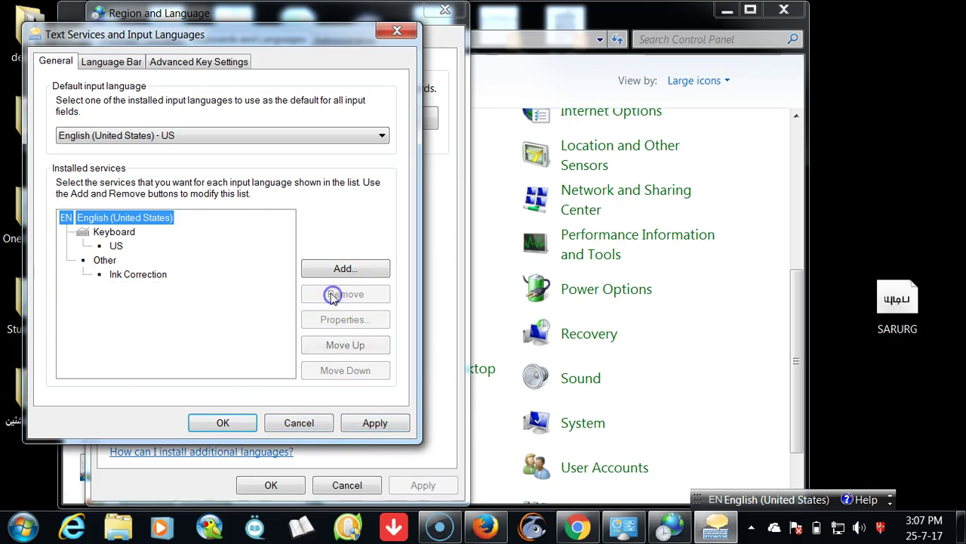
left_click(368, 426)
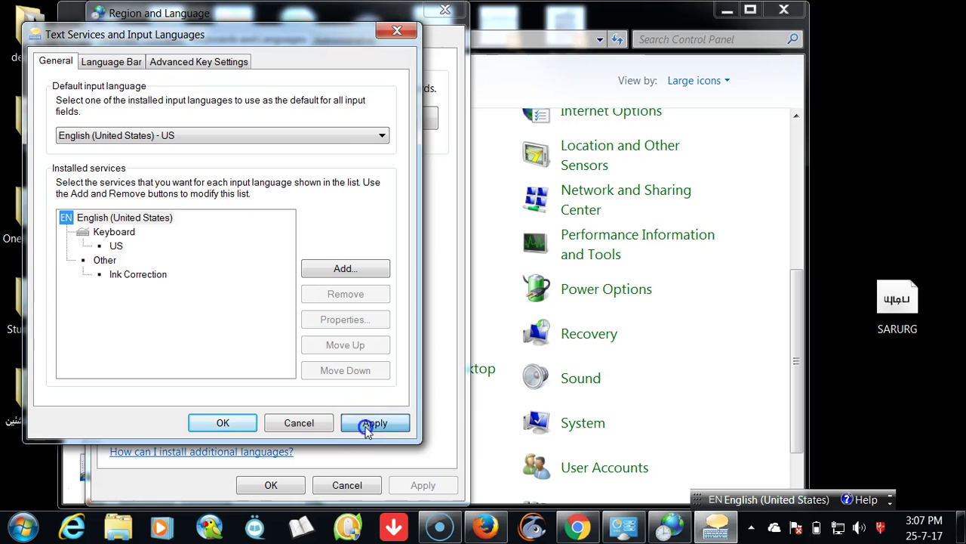
left_click(221, 424)
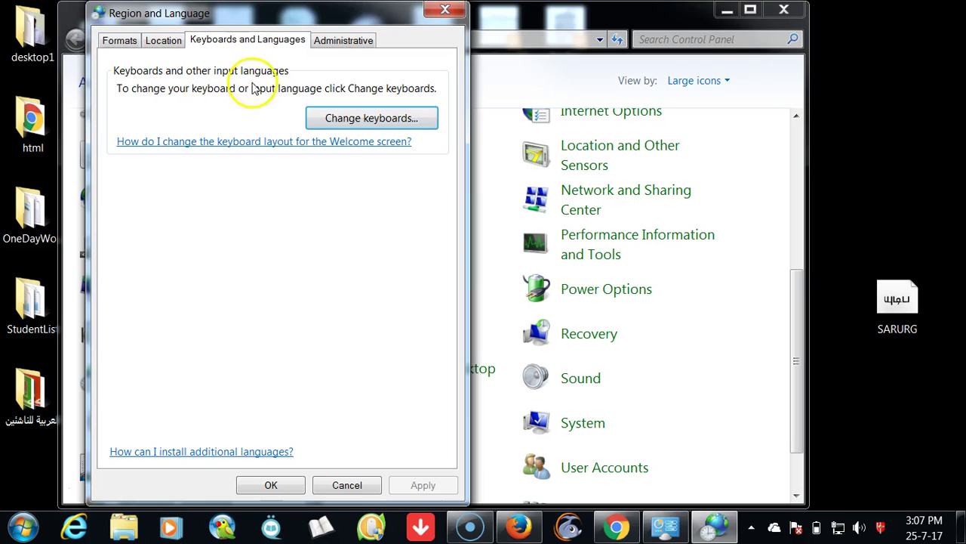
left_click(444, 9)
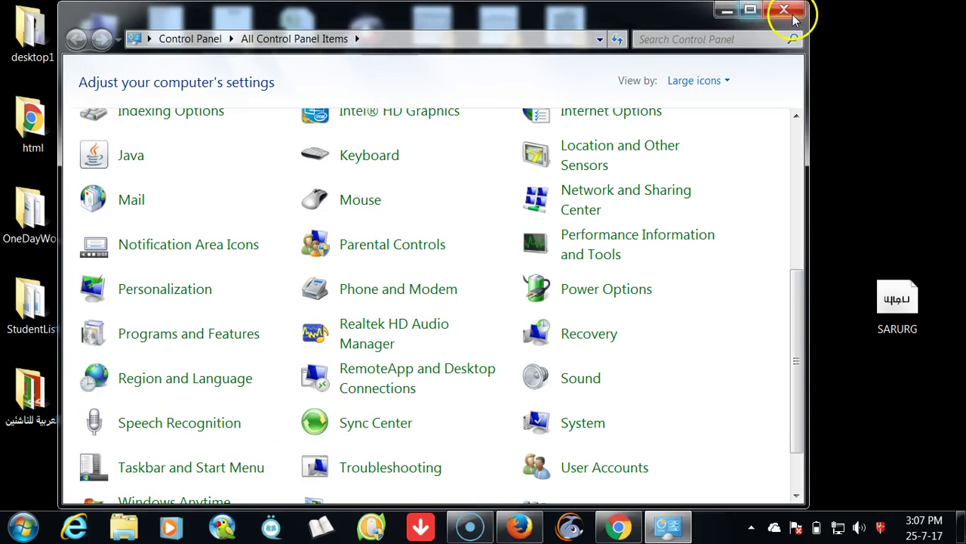
left_click(789, 9)
Reopen Control Panel, try the small icons view, and return to large icons.
left_click(24, 526)
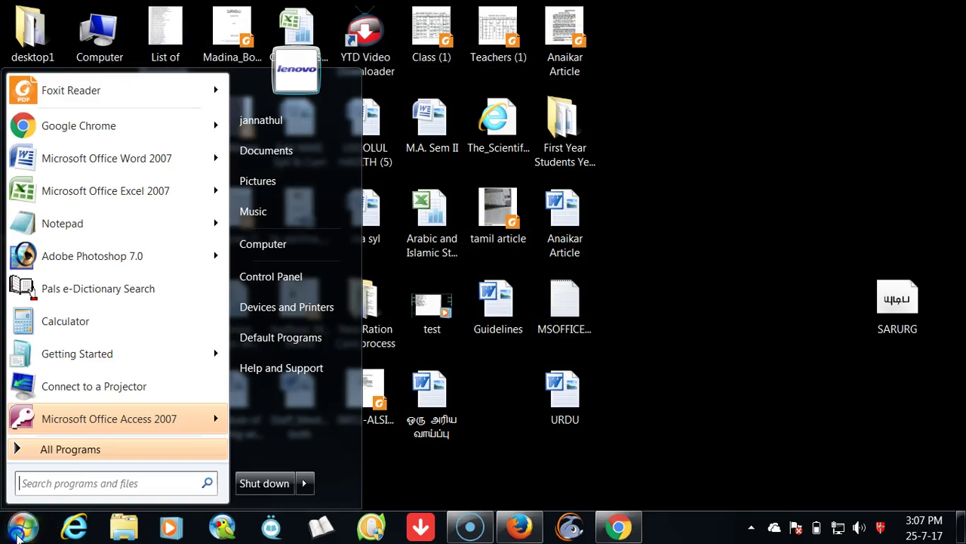
left_click(281, 284)
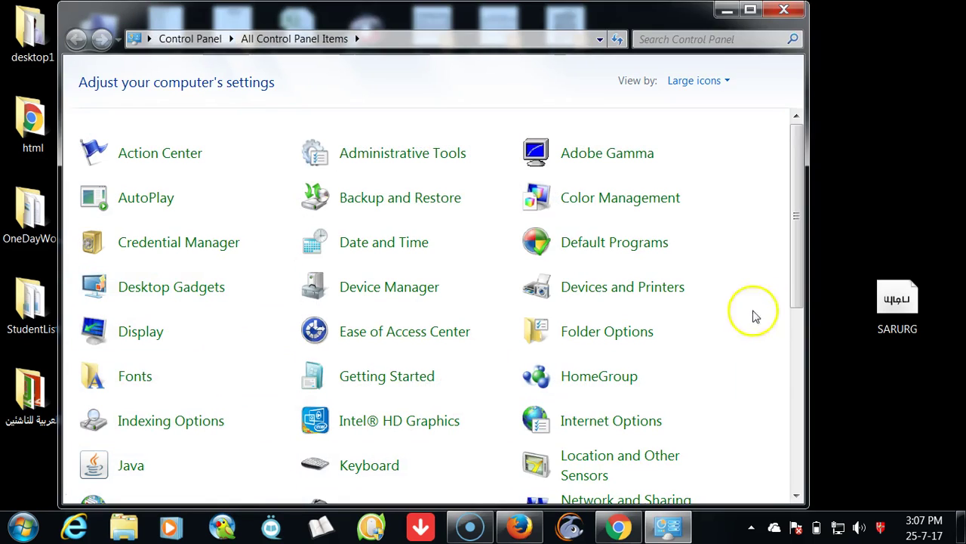
left_click(717, 83)
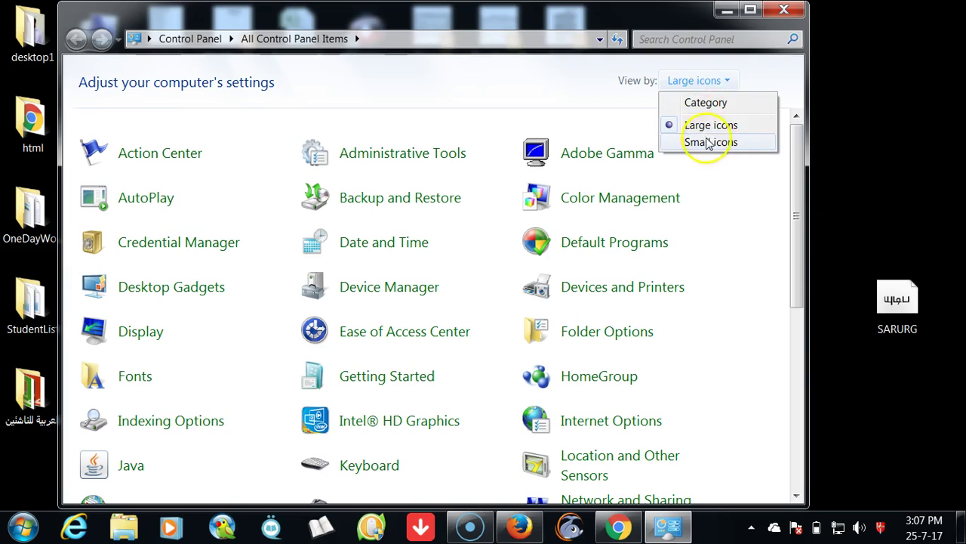
left_click(702, 144)
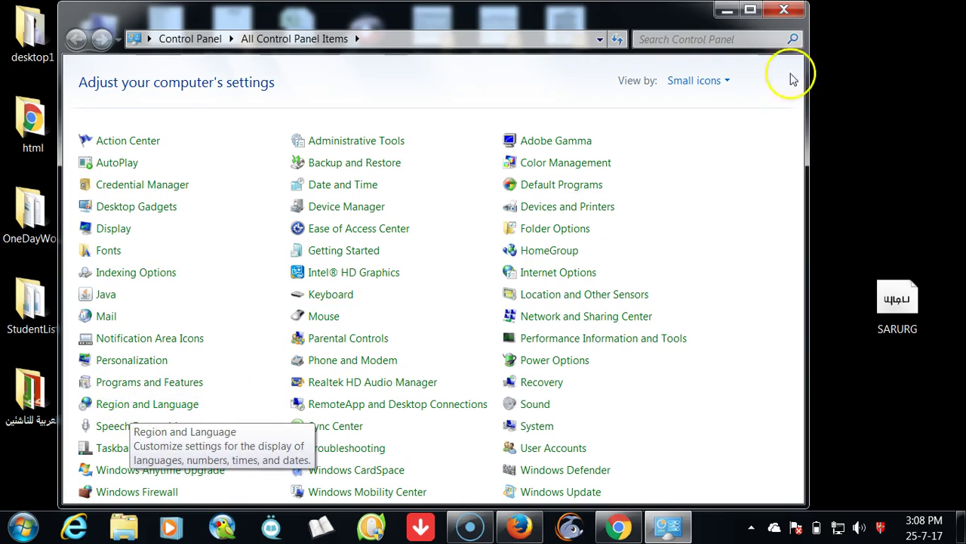
left_click(695, 80)
left_click(691, 125)
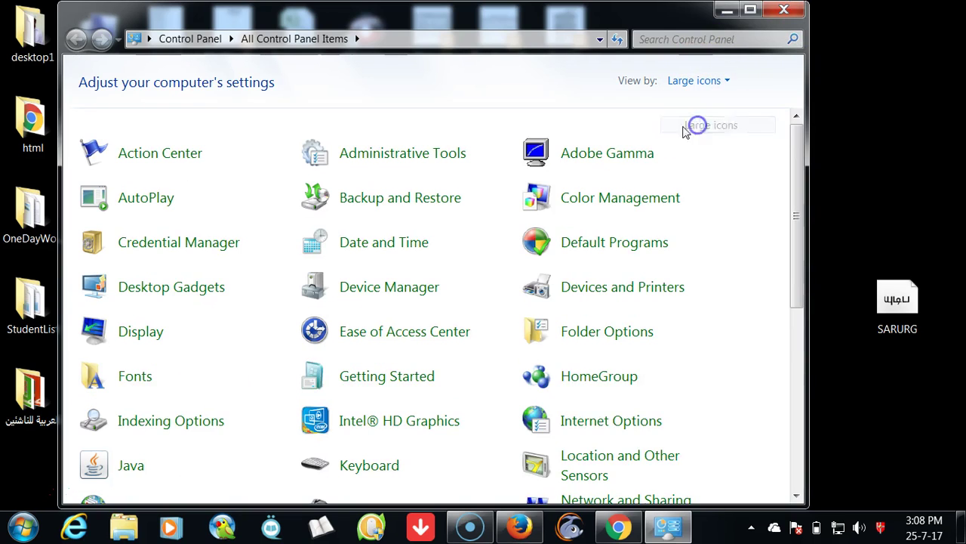
Open the Add Input Language list from the keyboard settings of Region and Language.
scroll(647, 339, "down", 5)
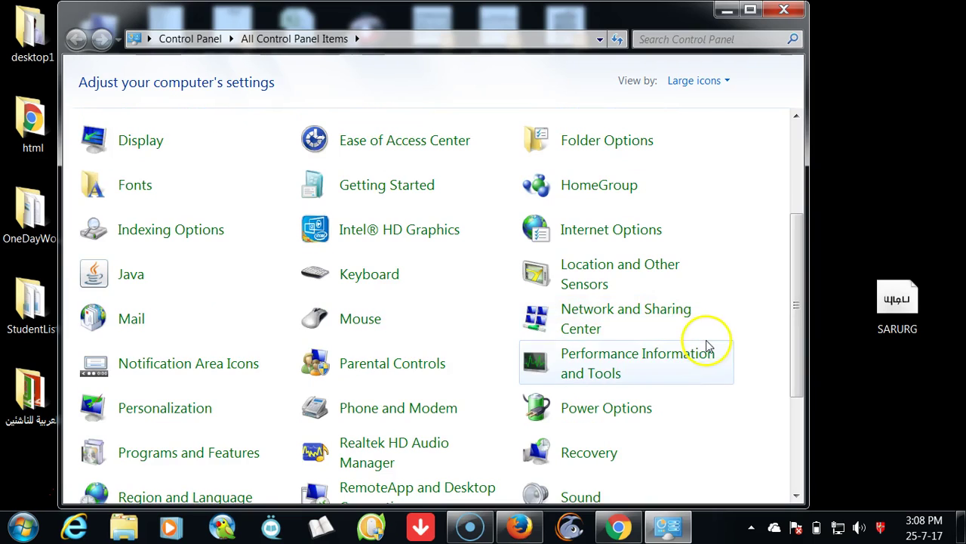
scroll(689, 337, "down", 2)
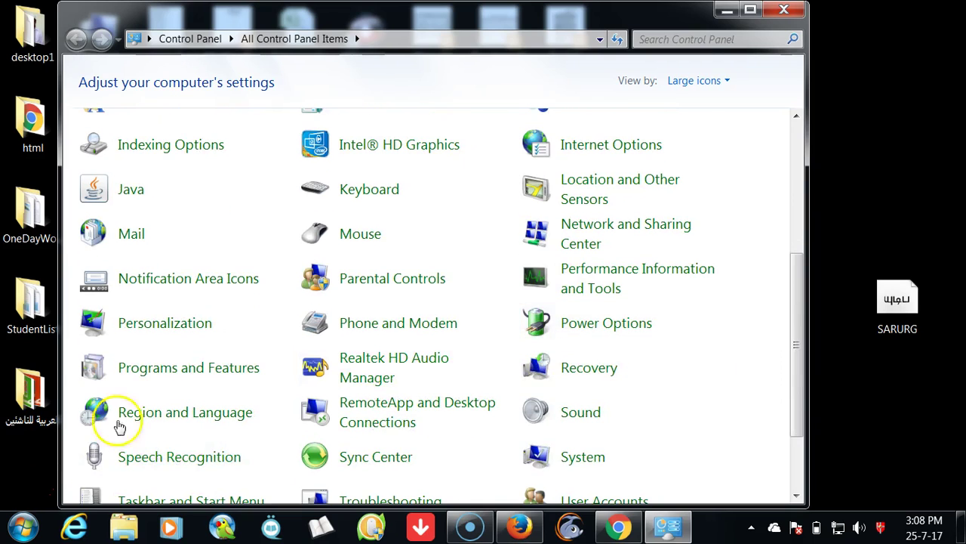
scroll(119, 426, "down", 3)
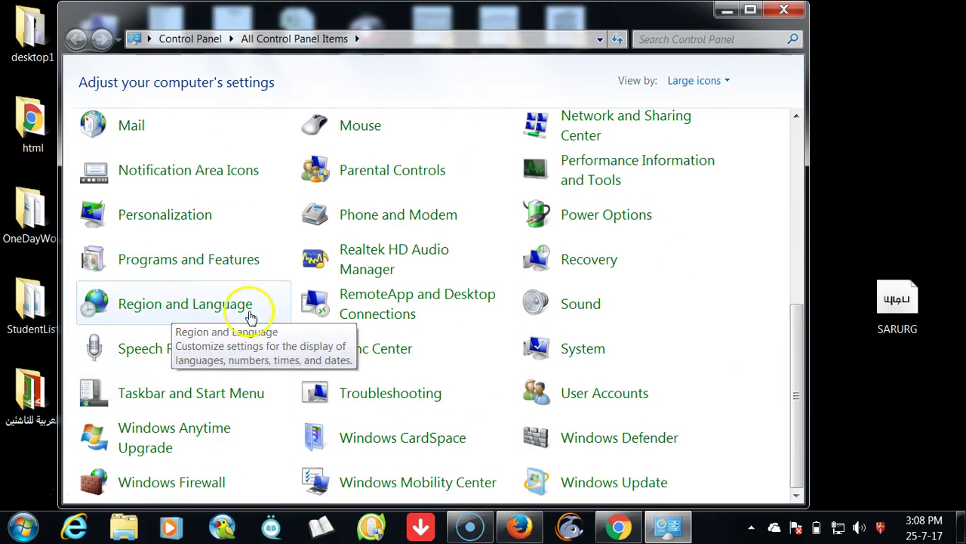
left_click(175, 322)
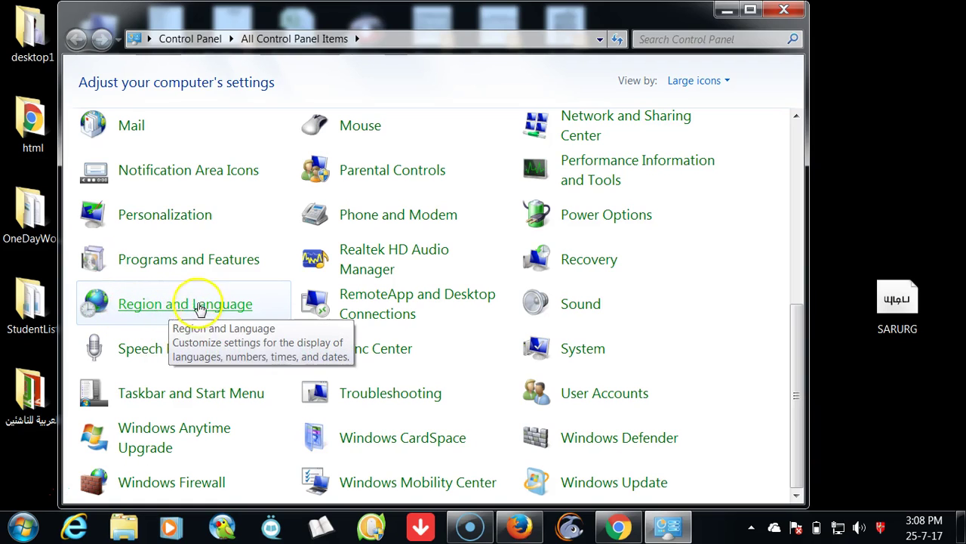
left_click(176, 311)
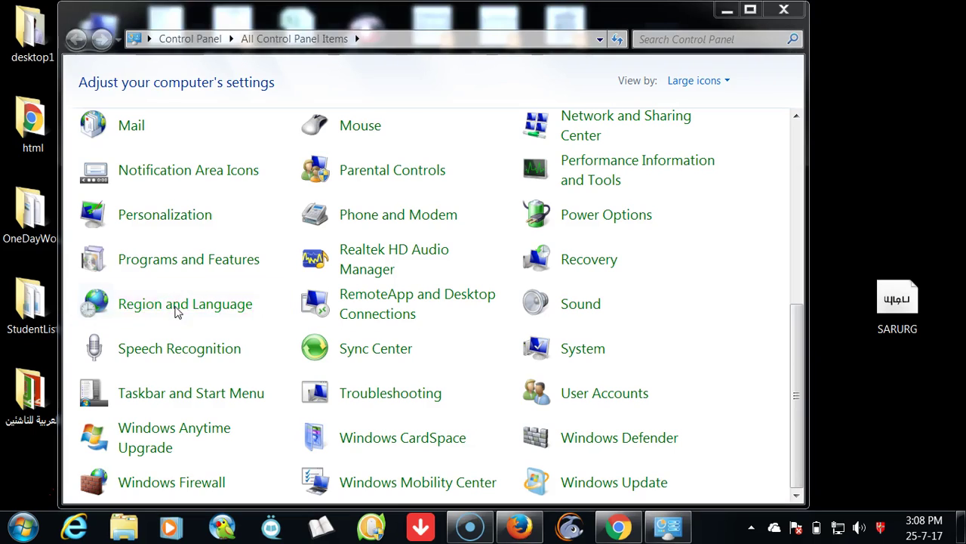
left_click(64, 14)
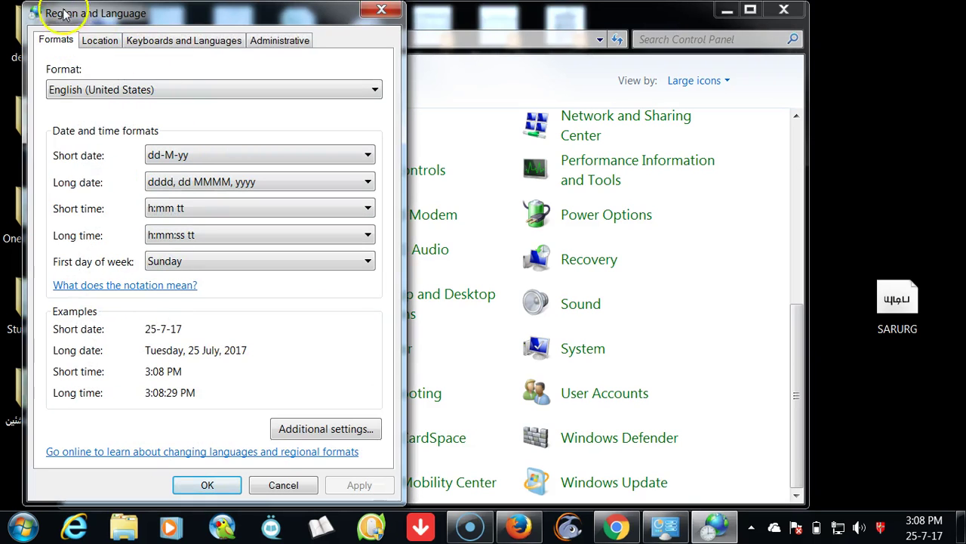
left_click(190, 45)
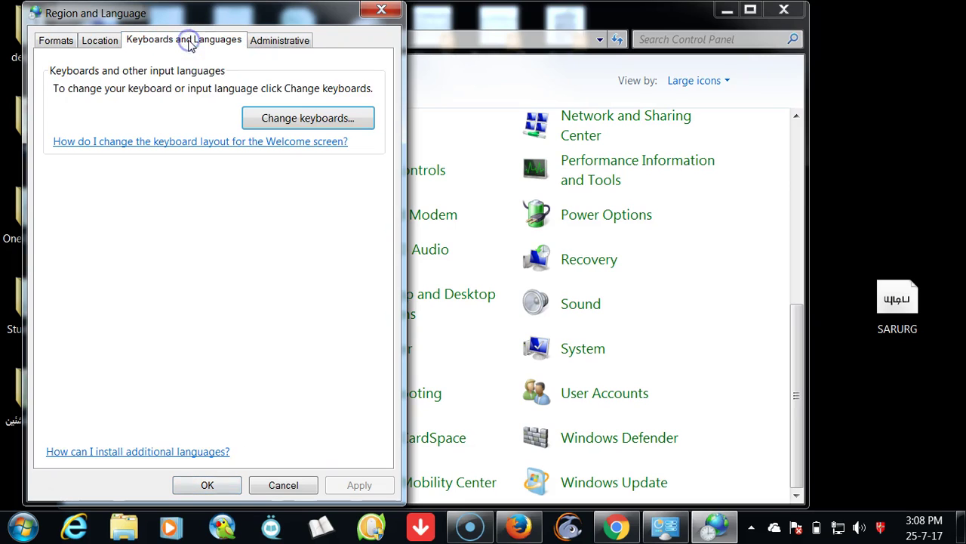
left_click(309, 119)
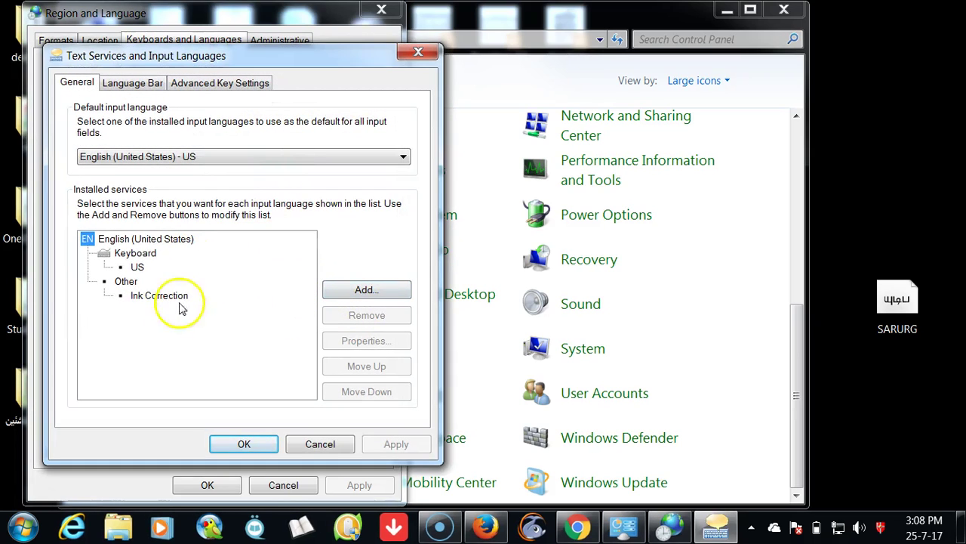
left_click(368, 291)
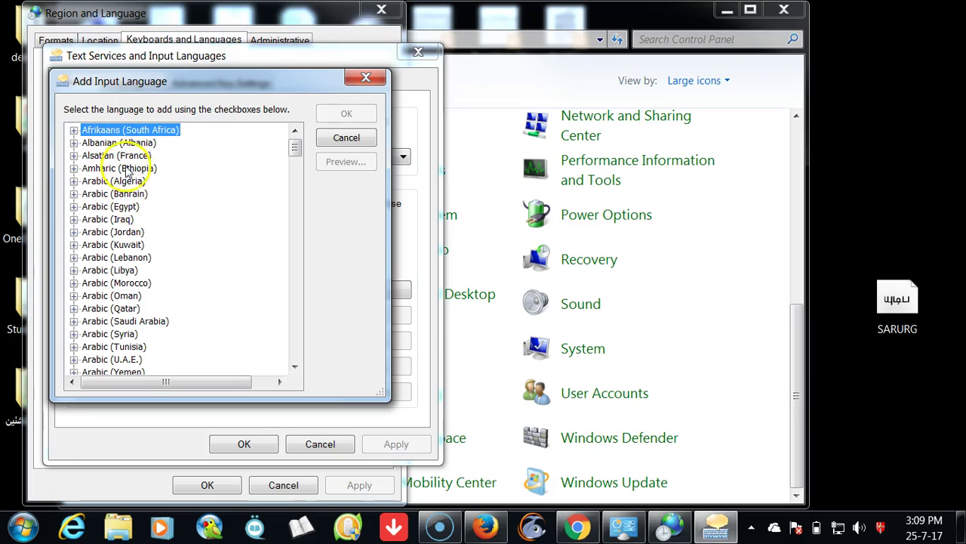
Add the Arabic (101) keyboard for Arabic (Saudi Arabia) to the installed input languages and apply the change.
left_click(73, 321)
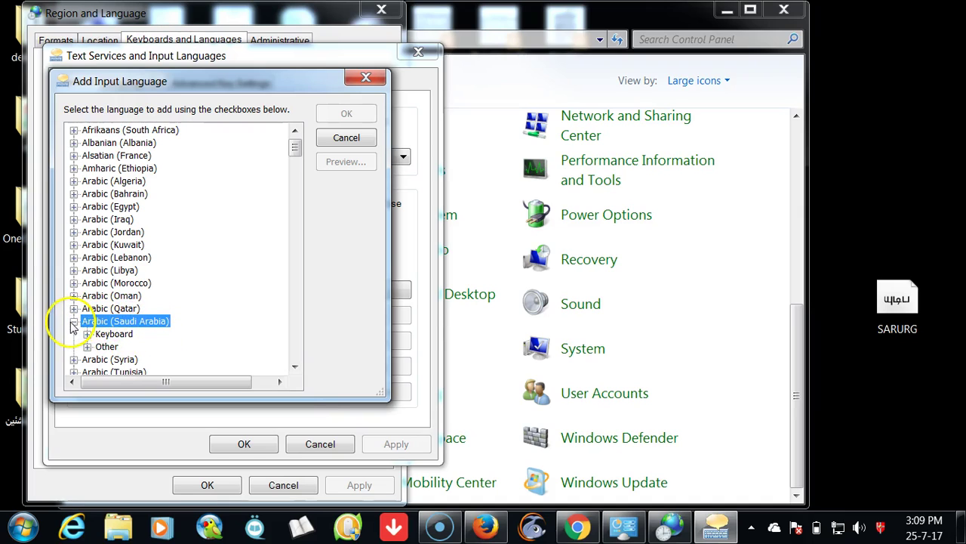
left_click(74, 322)
left_click(73, 322)
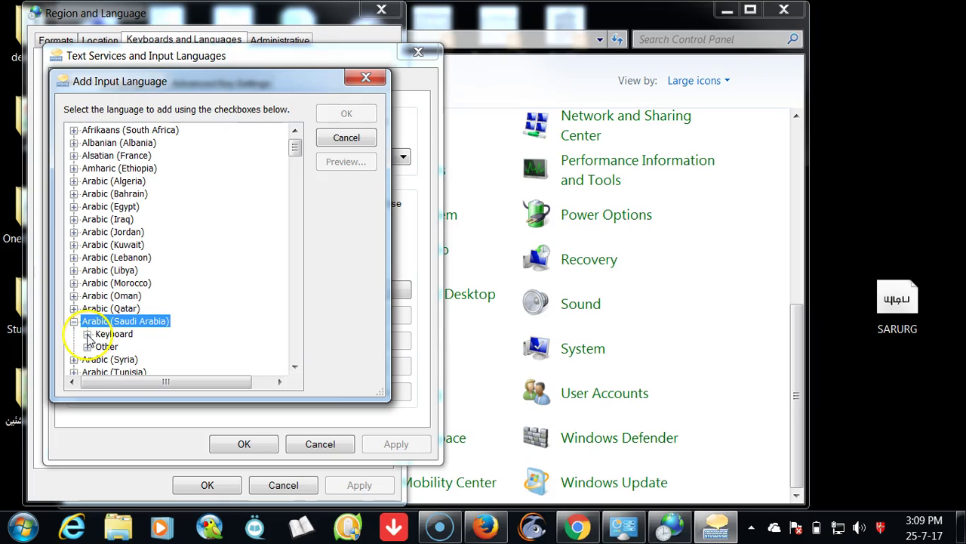
left_click(87, 334)
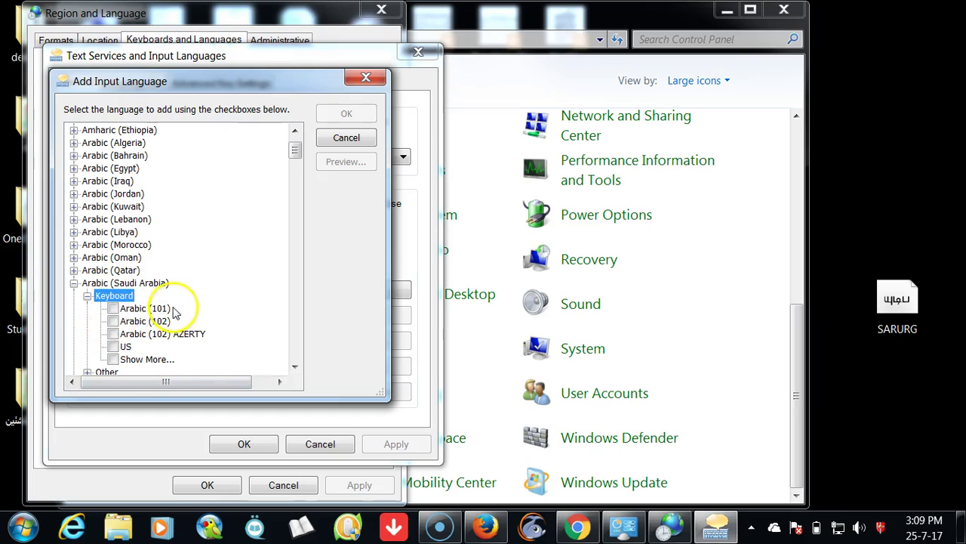
left_click(113, 308)
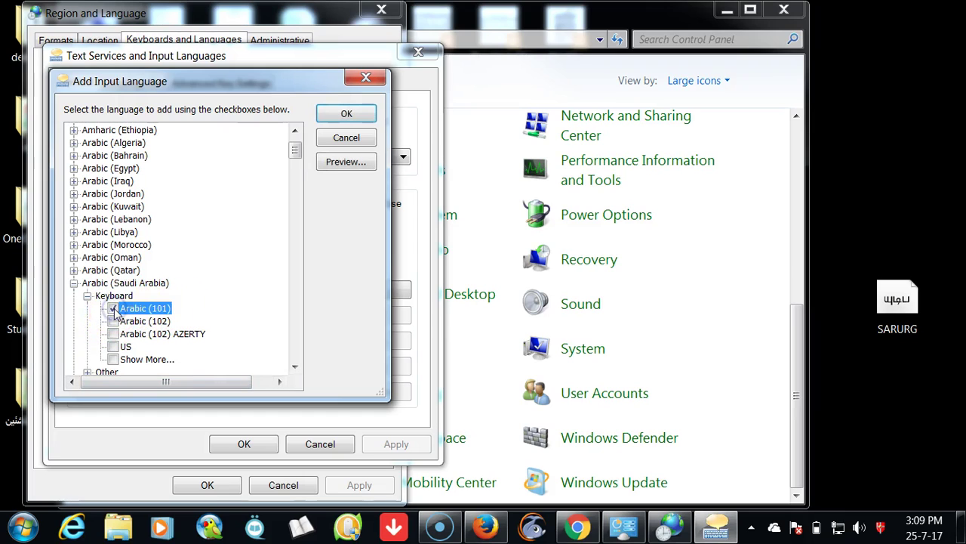
left_click(342, 115)
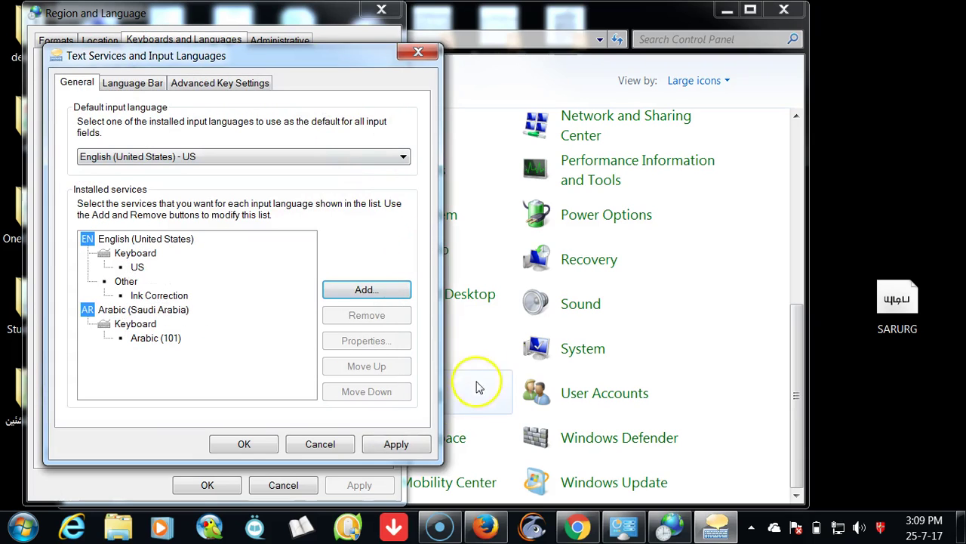
left_click(381, 447)
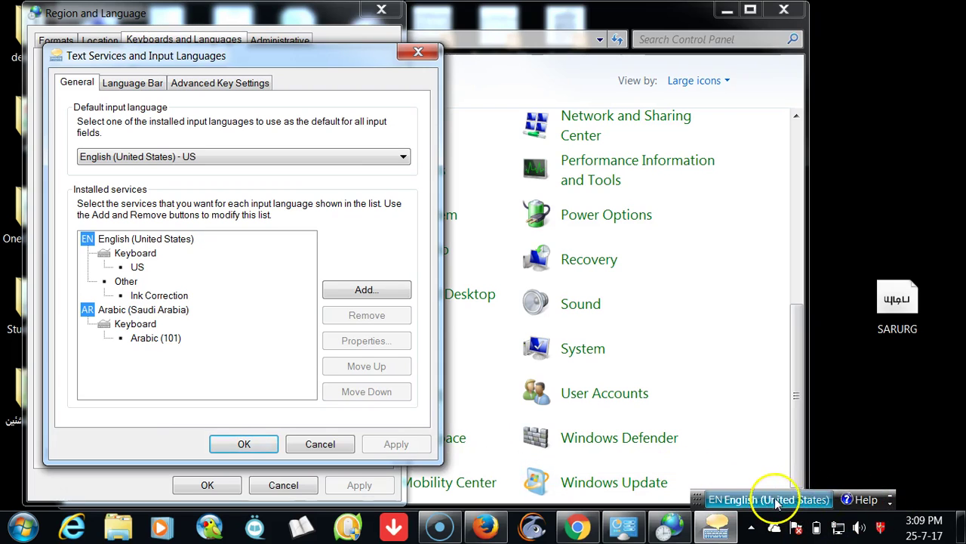
Move the floating language bar to the upper-right corner of the desktop.
left_click(715, 499)
left_click(697, 492)
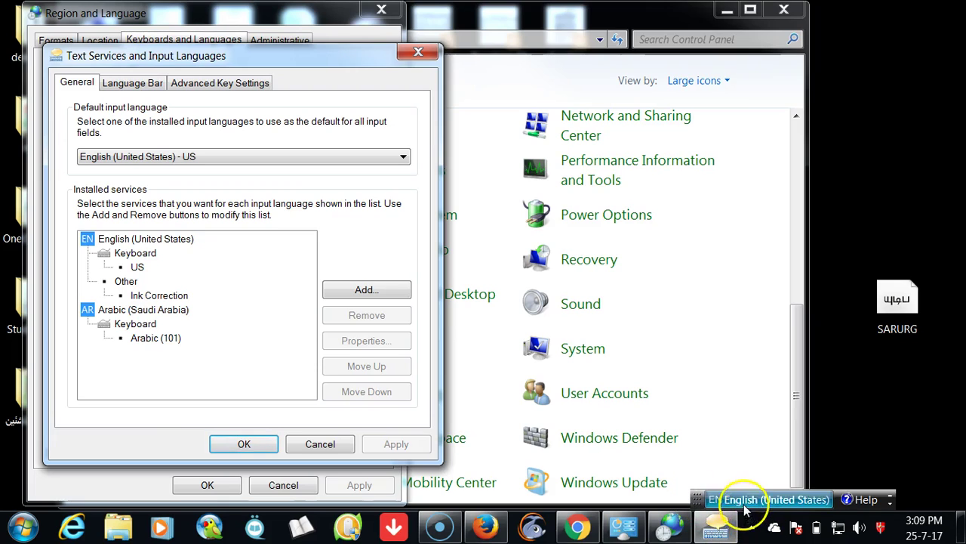
left_click_drag(699, 499, 768, 11)
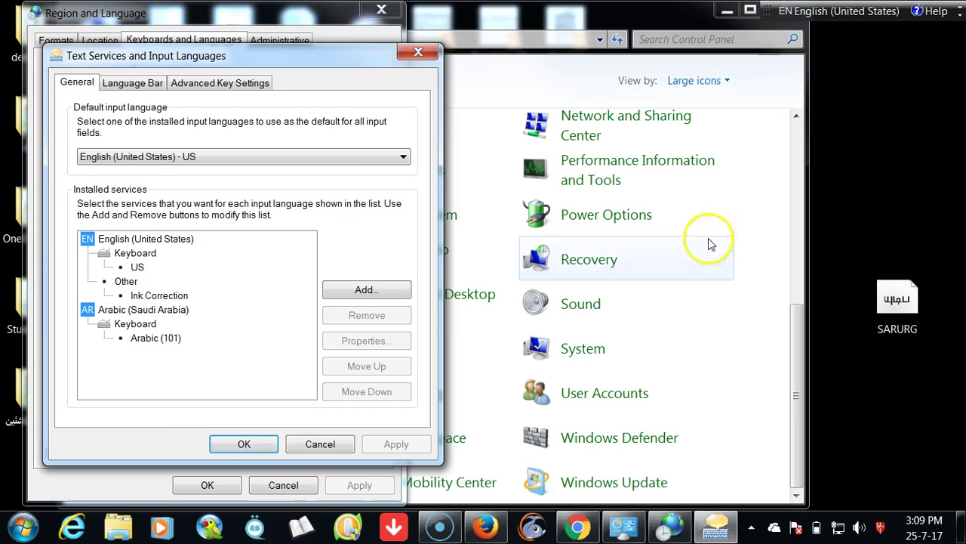
Confirm and close both language settings dialogs, and close Control Panel after moving it clear of the language bar.
left_click(246, 446)
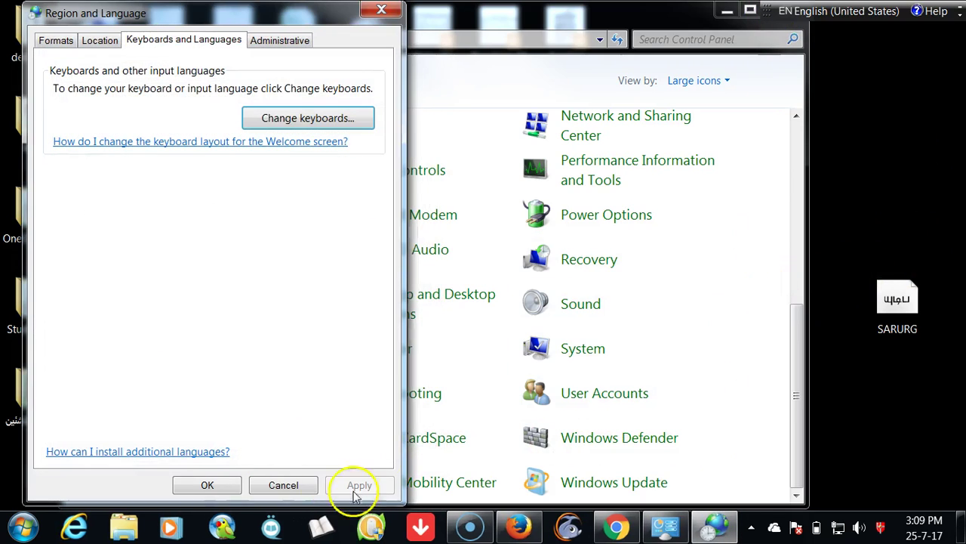
left_click(204, 485)
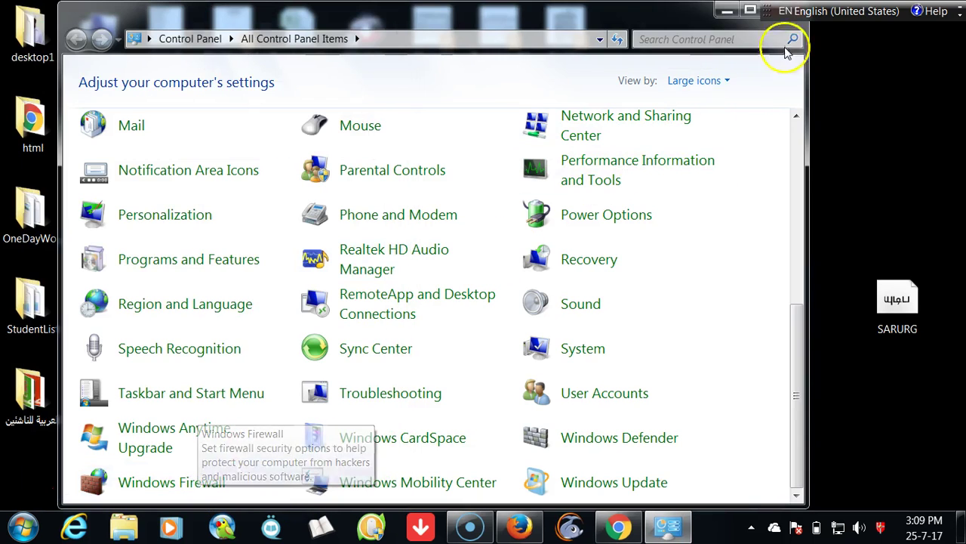
left_click_drag(604, 23, 442, 68)
left_click(593, 58)
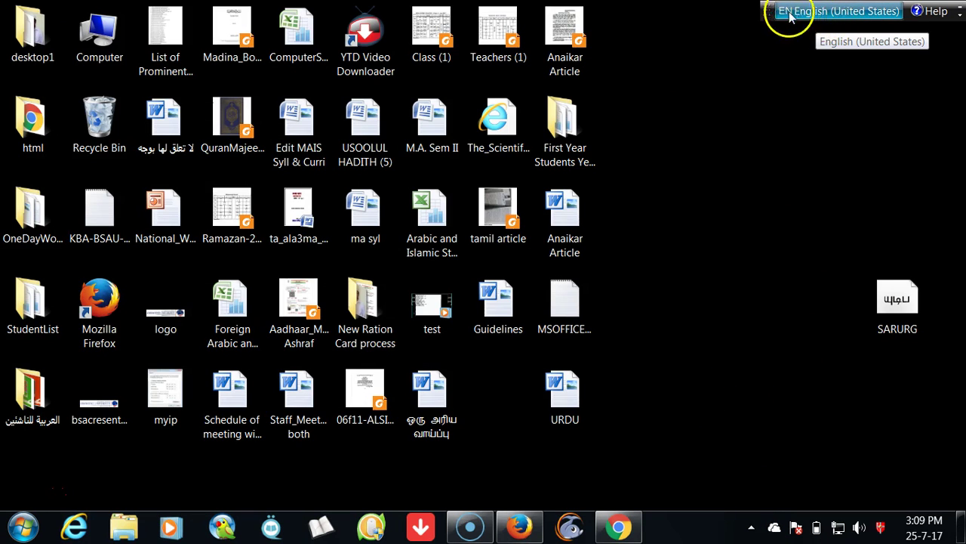
Switch the active input language from the language bar to Arabic (Saudi Arabia).
left_click(842, 13)
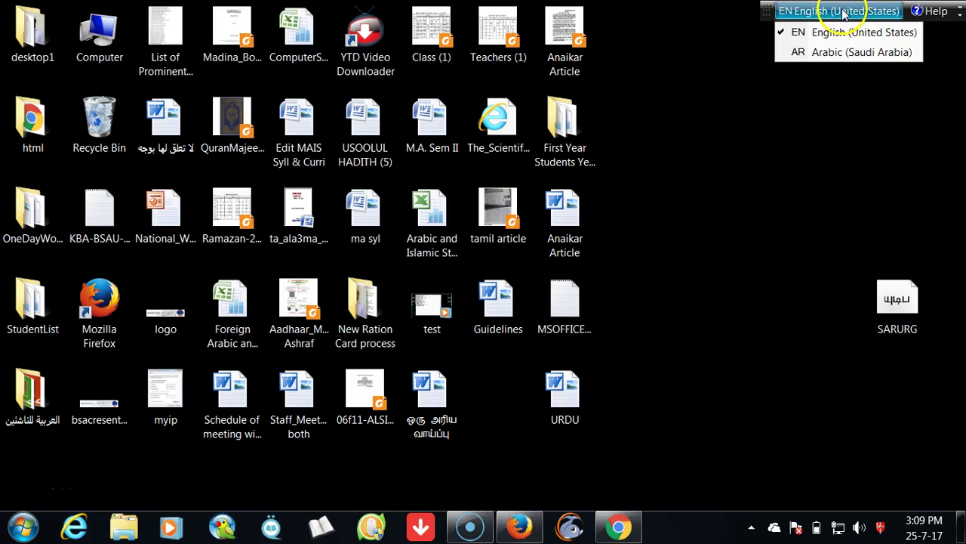
left_click(830, 51)
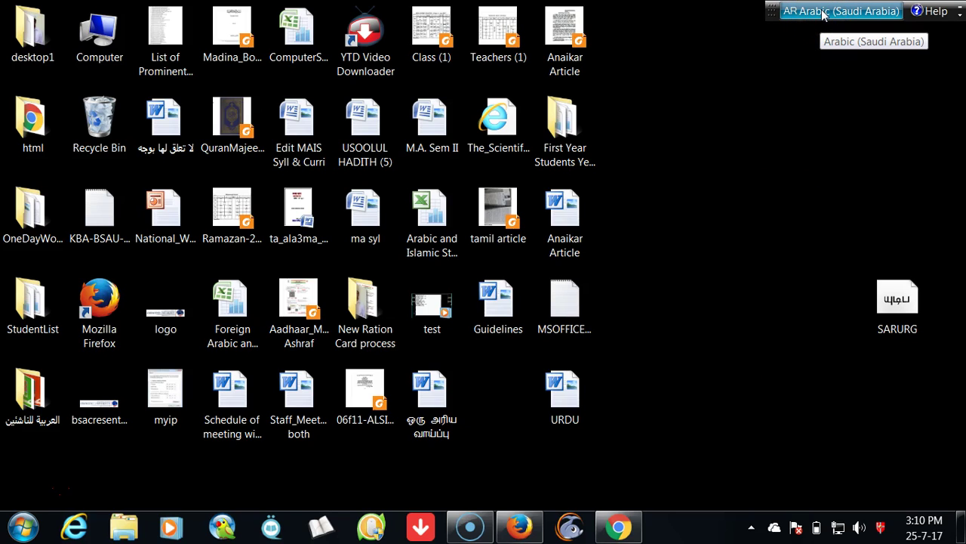
left_click(471, 526)
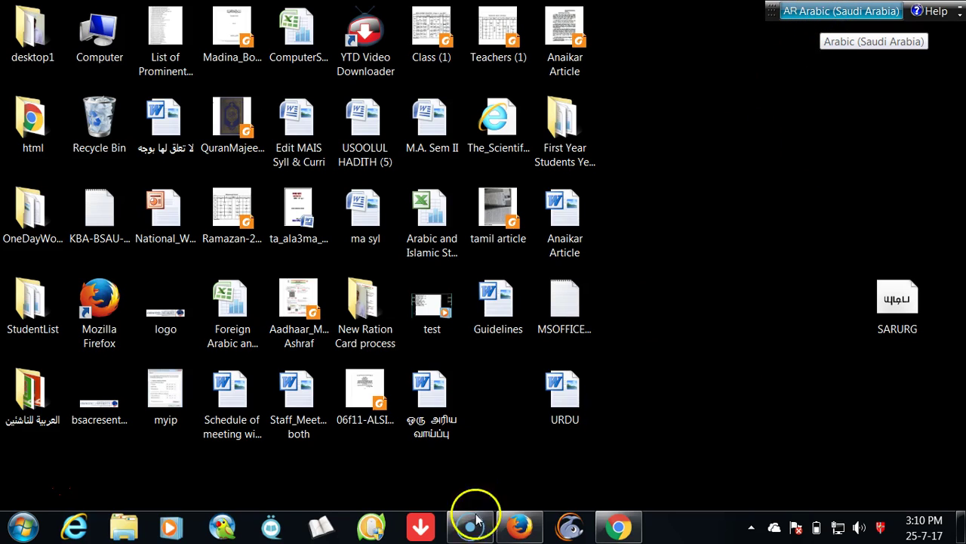